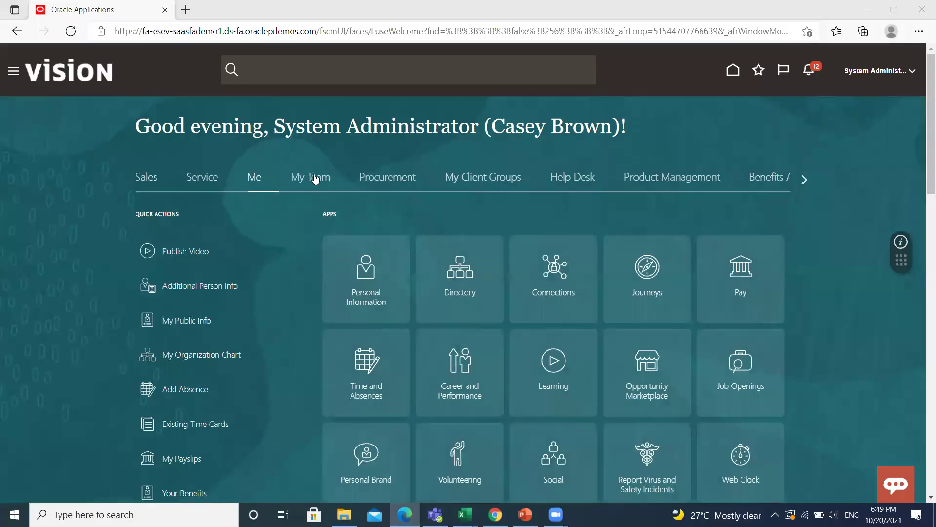
Step: Move from the My Team home content to the My Client Groups apps
click(313, 177)
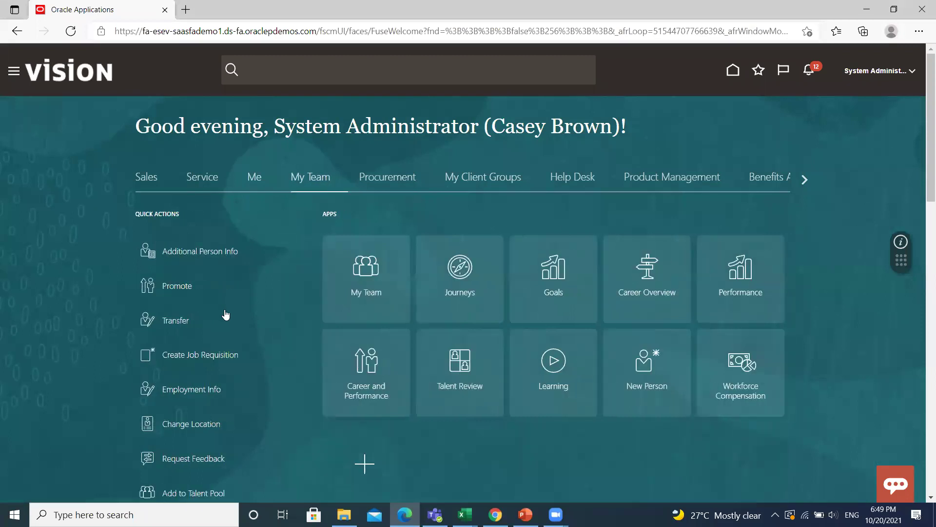
scroll(225, 315, down, 2)
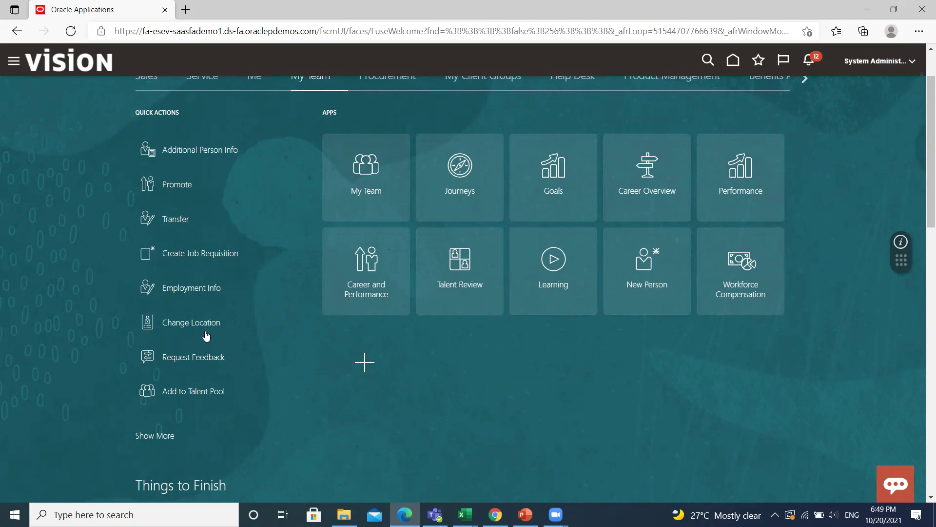
scroll(206, 336, up, 2)
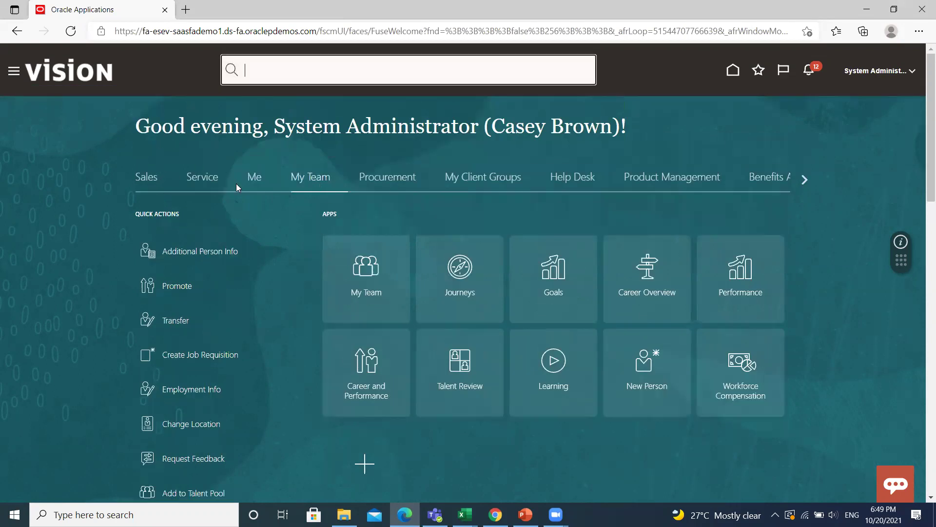
click(483, 181)
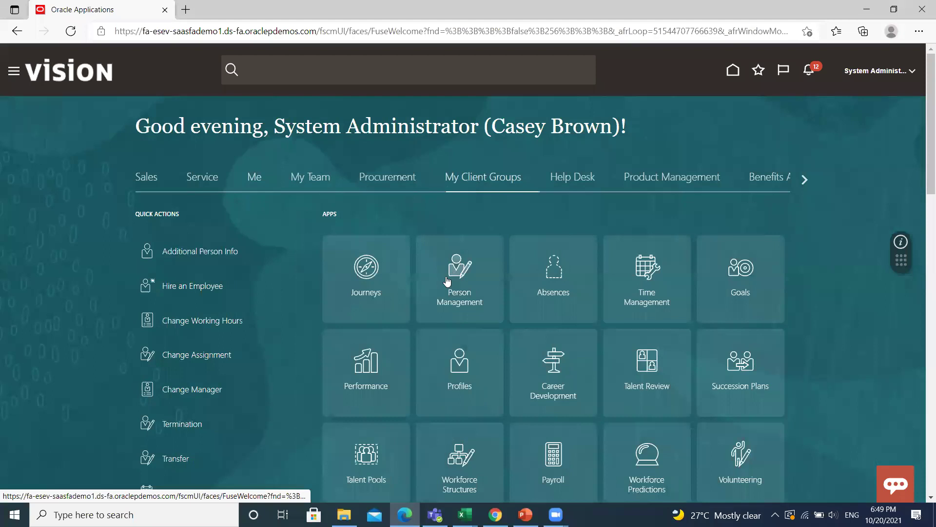
Step: Search Person Management for person number 7 and open the matching worker
click(453, 273)
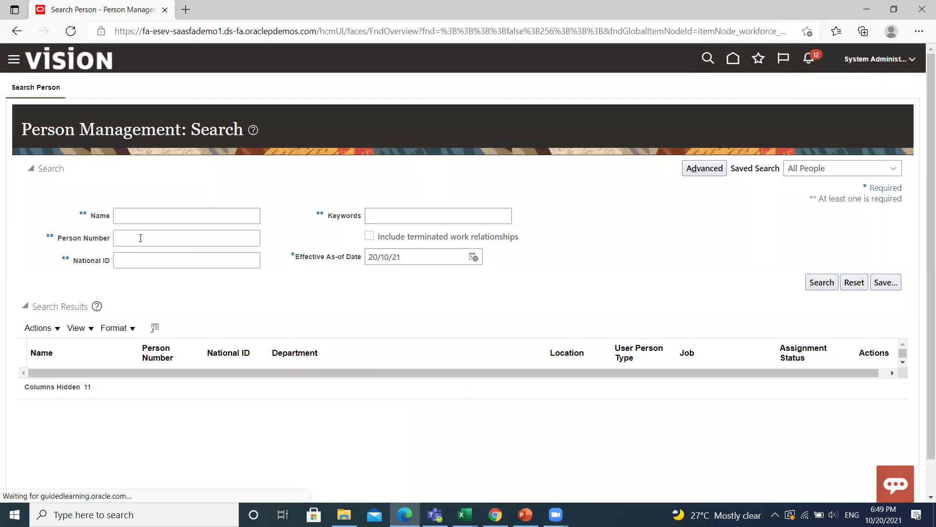
click(140, 238)
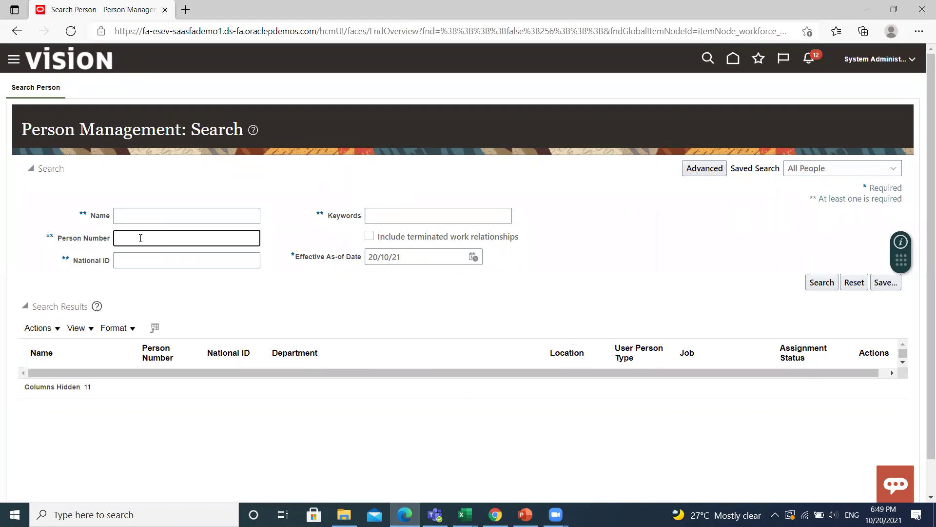
text(&)
key(BackSpace)
text(7)
key(Return)
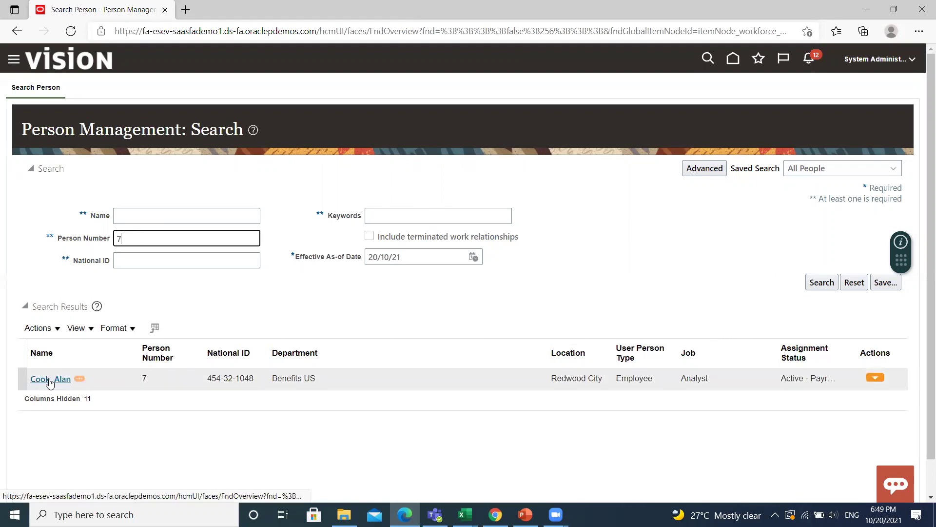
Step: Open the worker's employment record and start an Update from the Edit menu
click(51, 380)
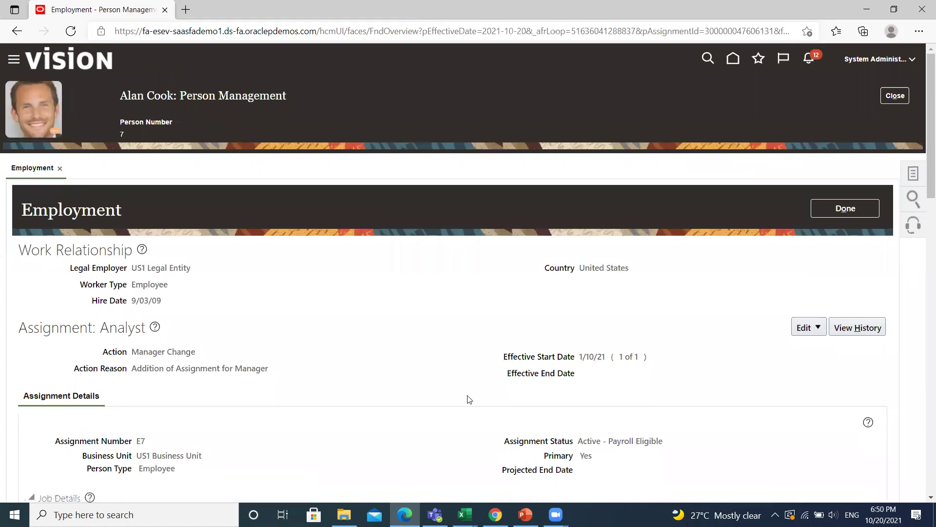
click(818, 331)
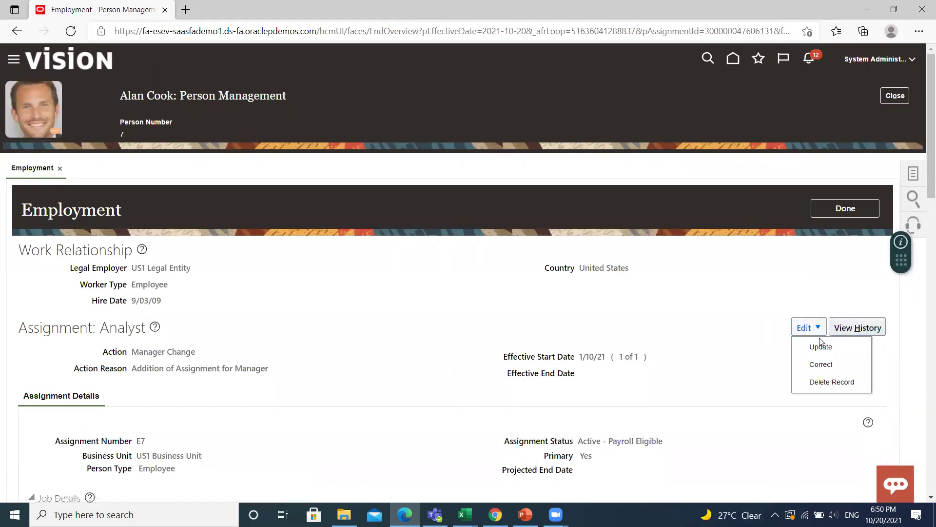
click(821, 345)
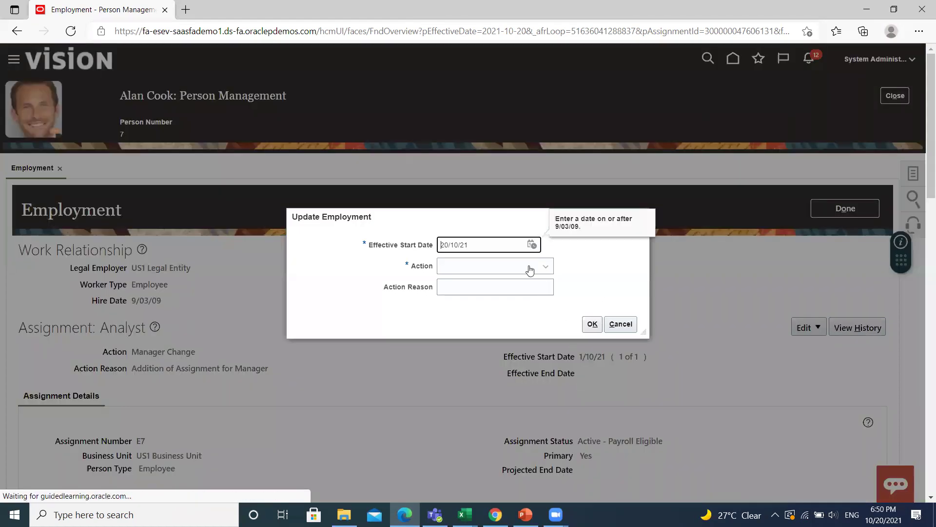
Step: Set the update's action to Location Change with reason Worker Request, and confirm
click(530, 270)
scroll(473, 376, down, 1)
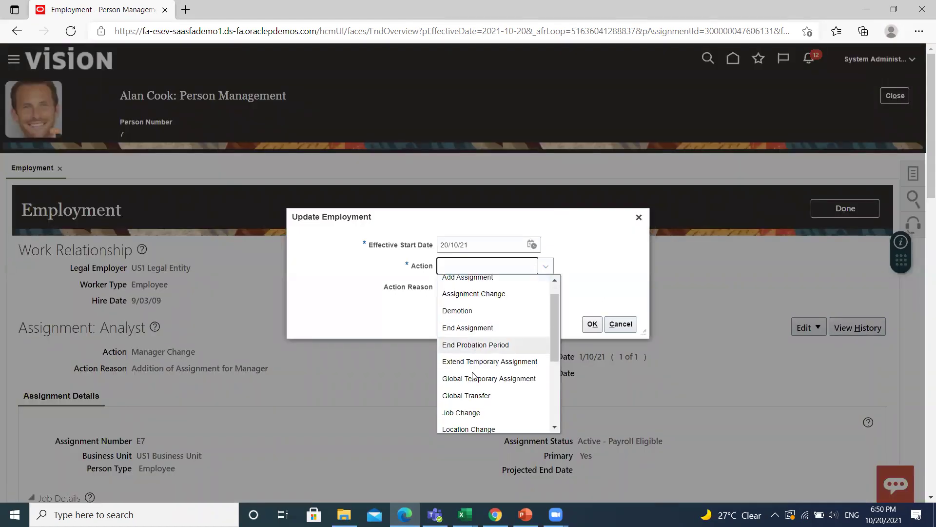
scroll(473, 376, down, 1)
scroll(473, 376, down, 1)
click(470, 381)
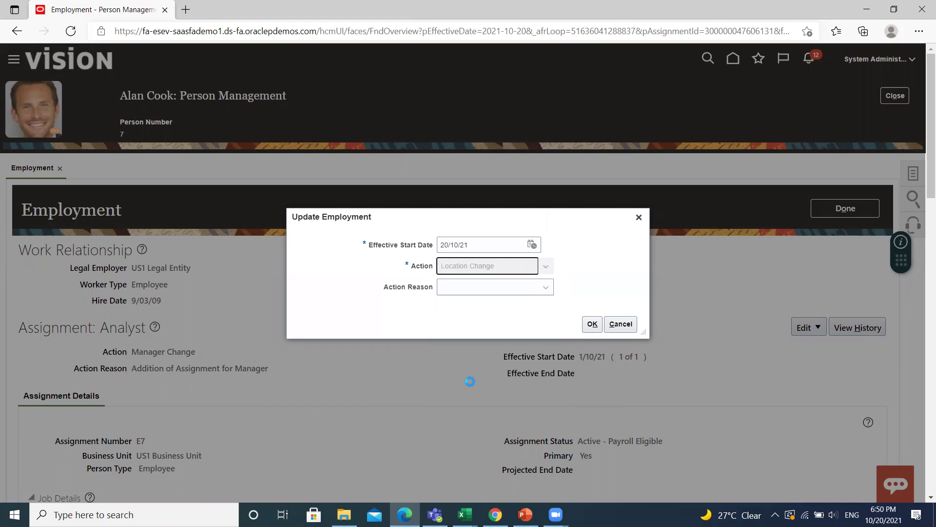
click(545, 288)
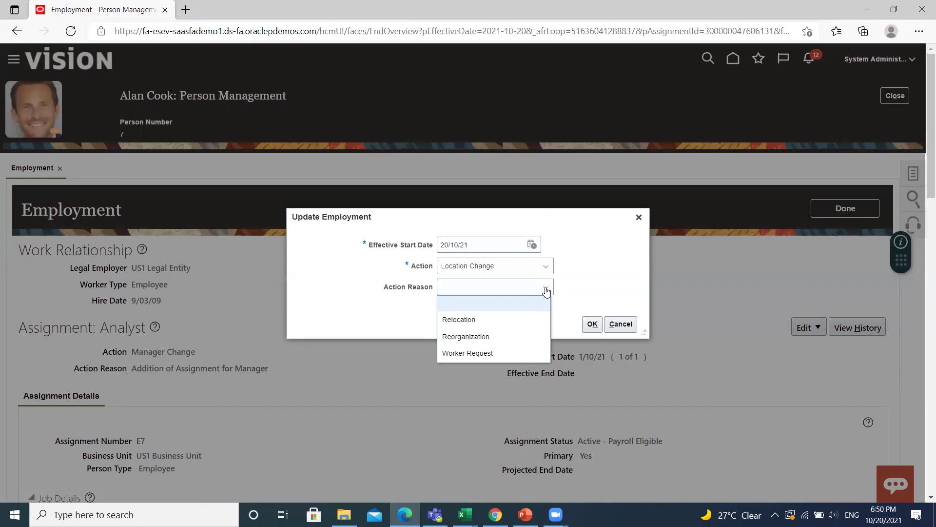
click(490, 356)
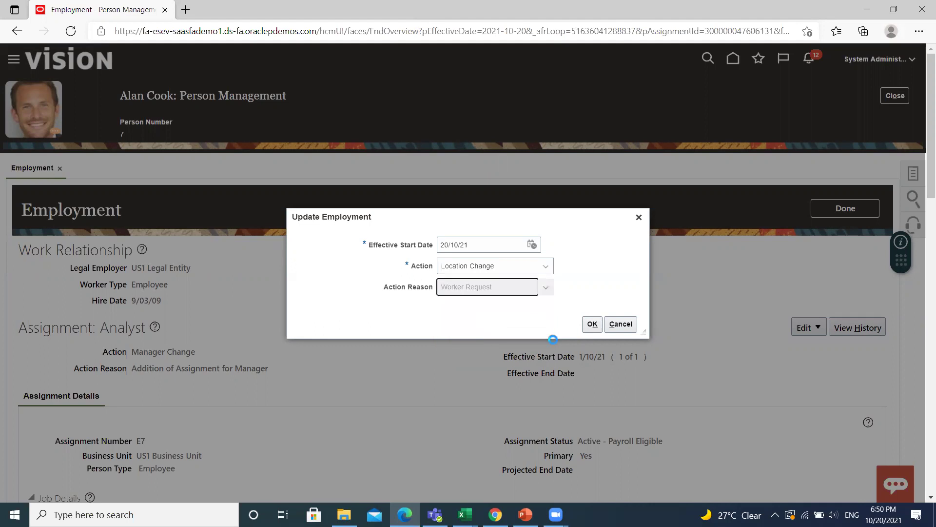
click(592, 330)
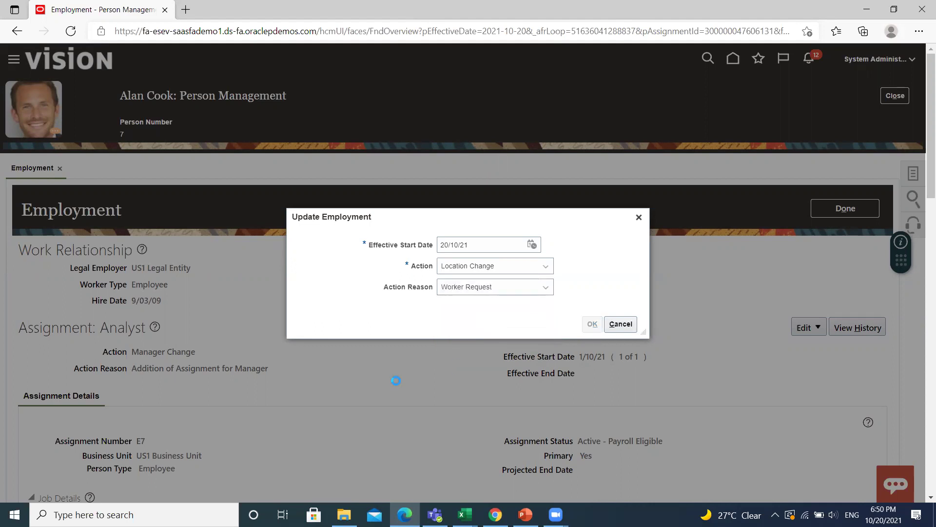
scroll(397, 388, down, 1)
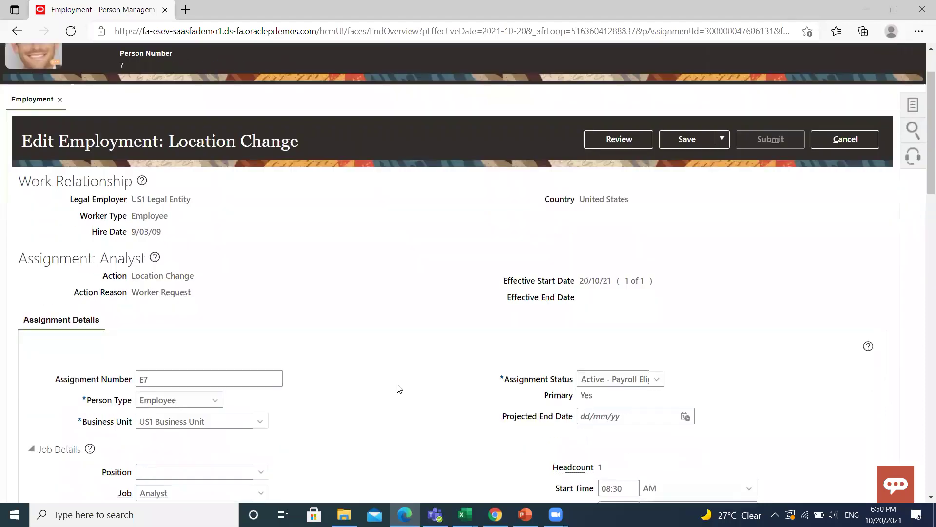
scroll(397, 387, down, 1)
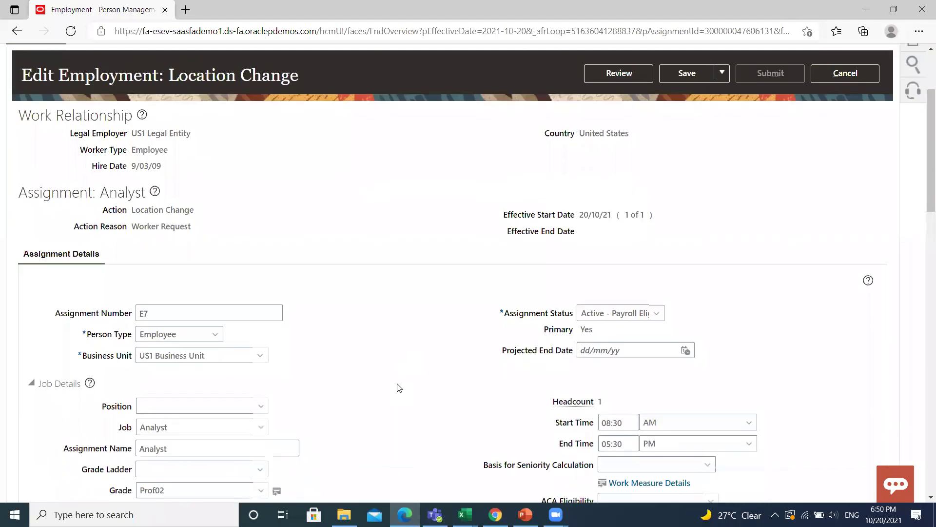
scroll(398, 388, down, 4)
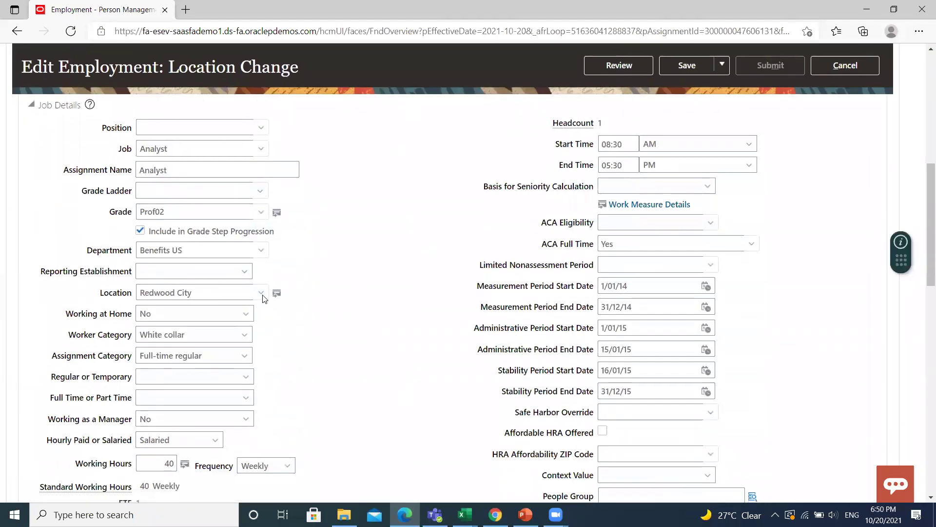
click(260, 292)
Step: Replace Redwood City with Atlanta by searching locations for 'Atlan' and selecting Atlanta
click(150, 344)
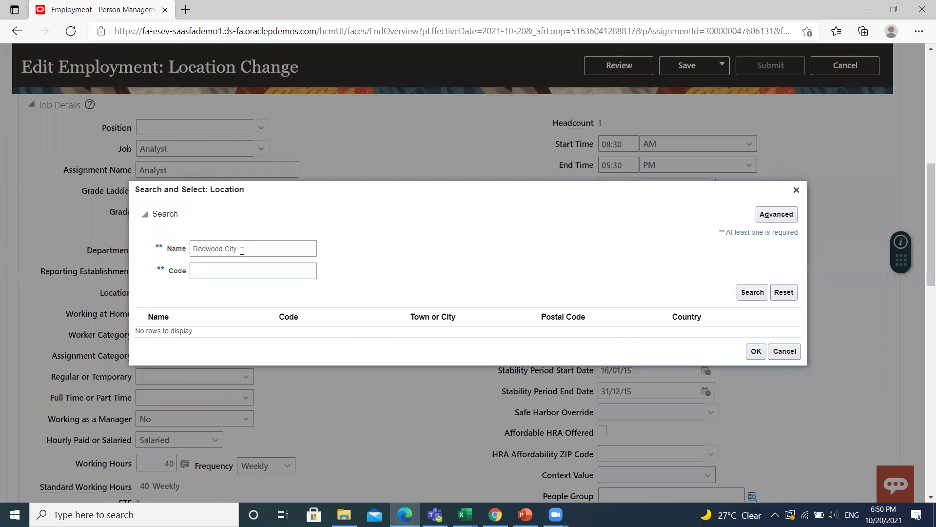
drag(241, 250, 165, 250)
key(BackSpace)
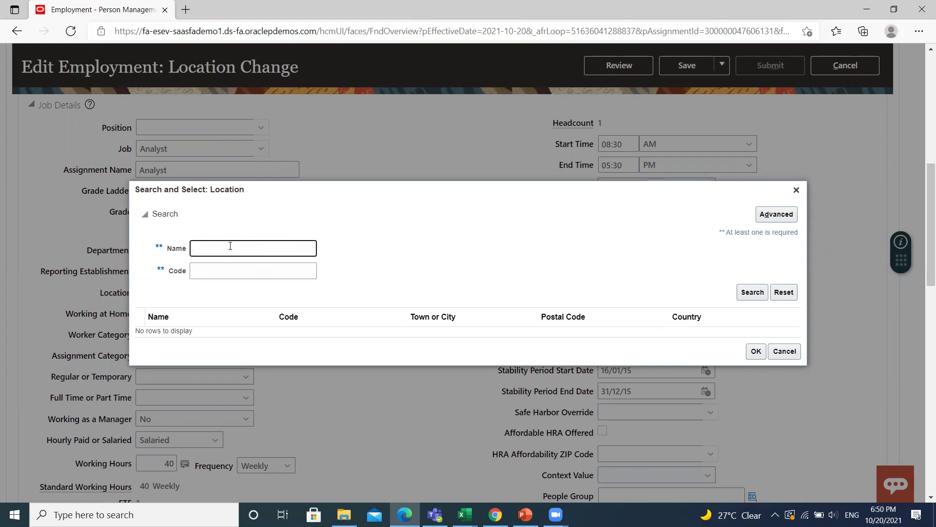
text(Atla)
text(n)
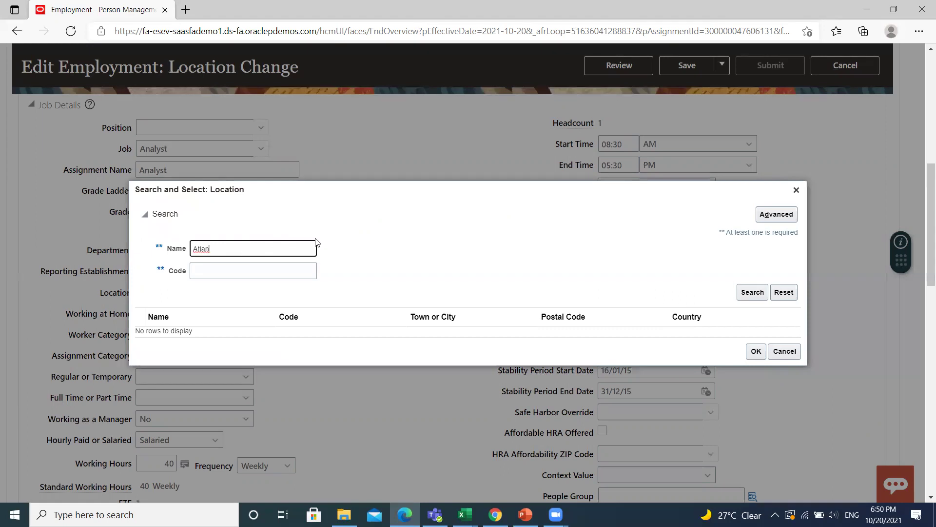
key(Return)
click(176, 332)
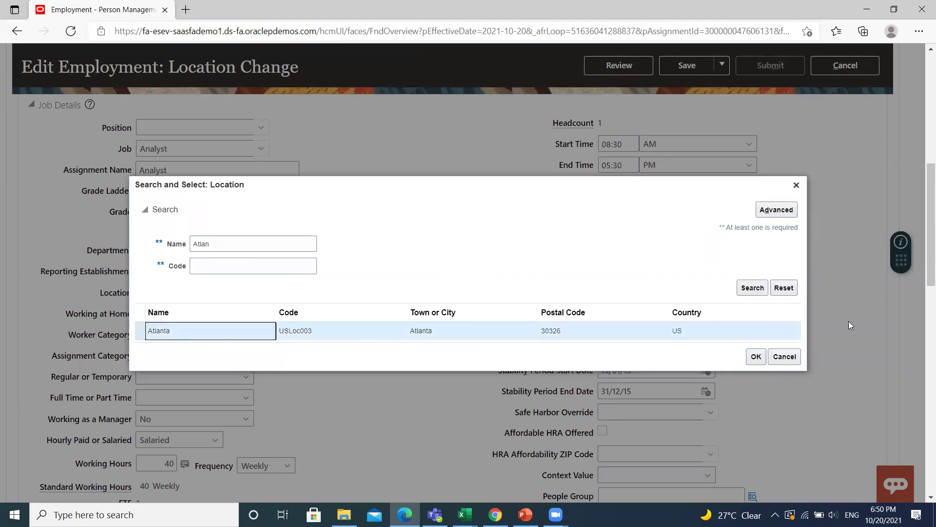
click(757, 356)
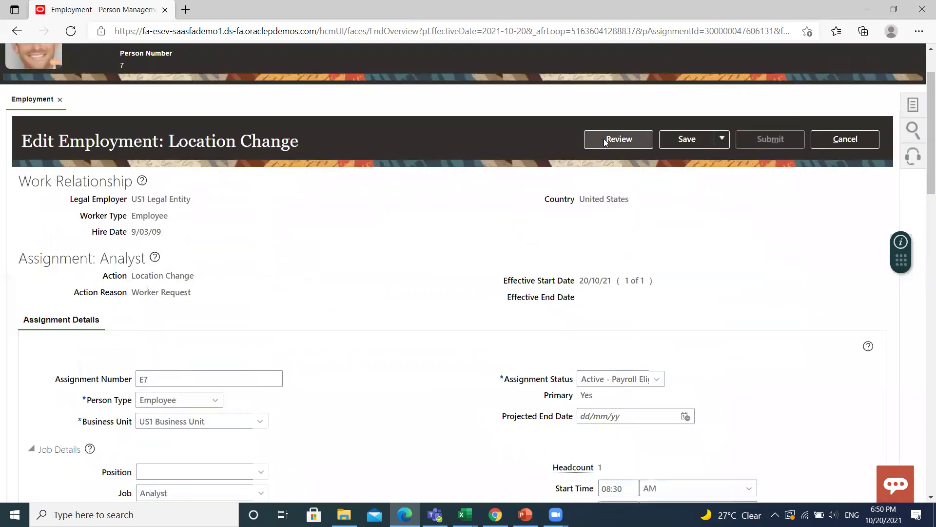
Step: Review the Atlanta location change, submit it, and answer Yes to the warning
click(605, 142)
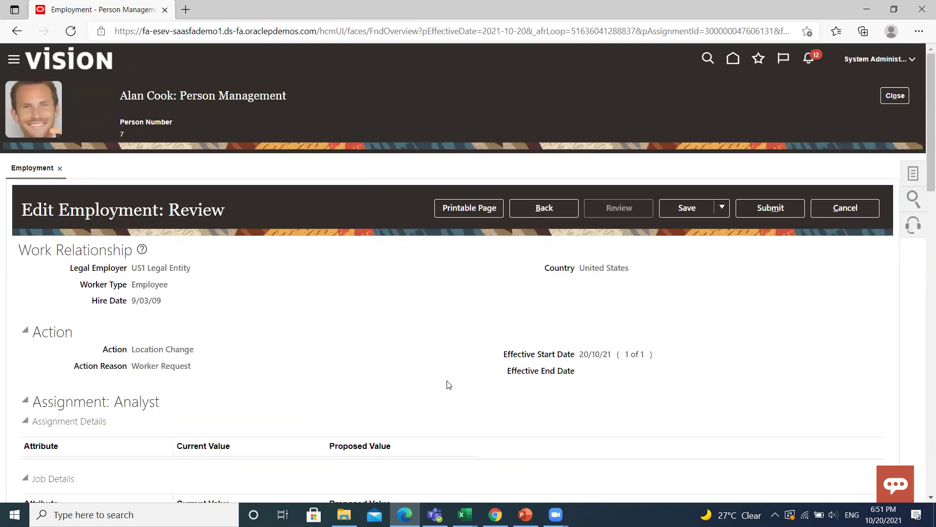
click(773, 210)
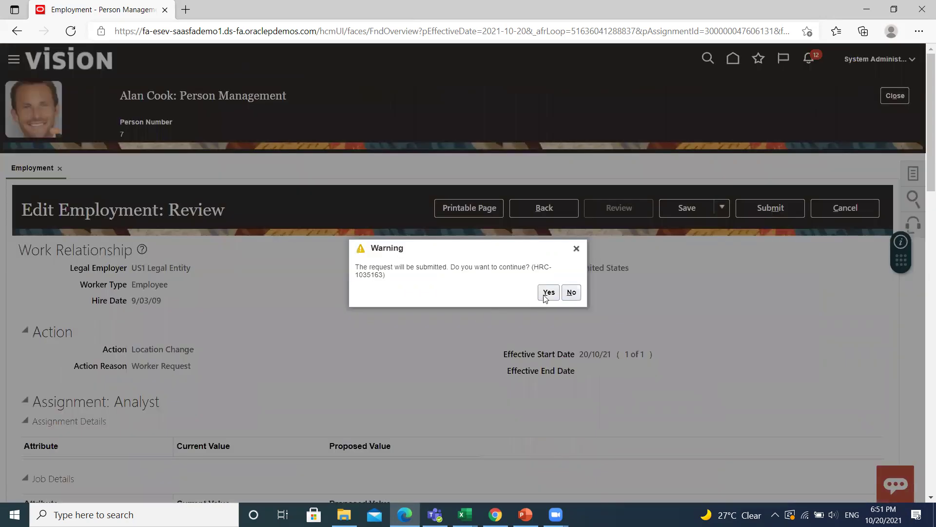
click(547, 297)
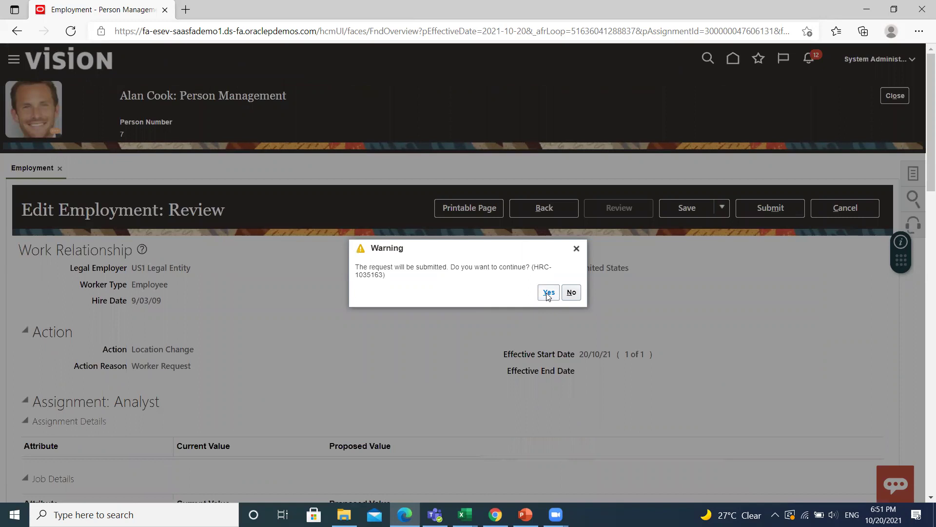